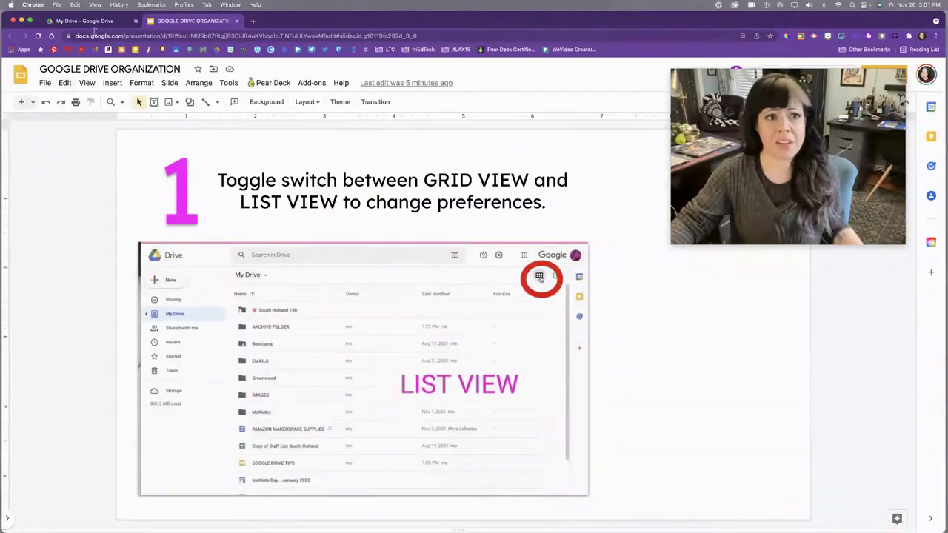
Back in Drive, drag-select a group of files and use the top-right toolbar button on them
{"action": "left_click", "coordinate": [90, 21]}
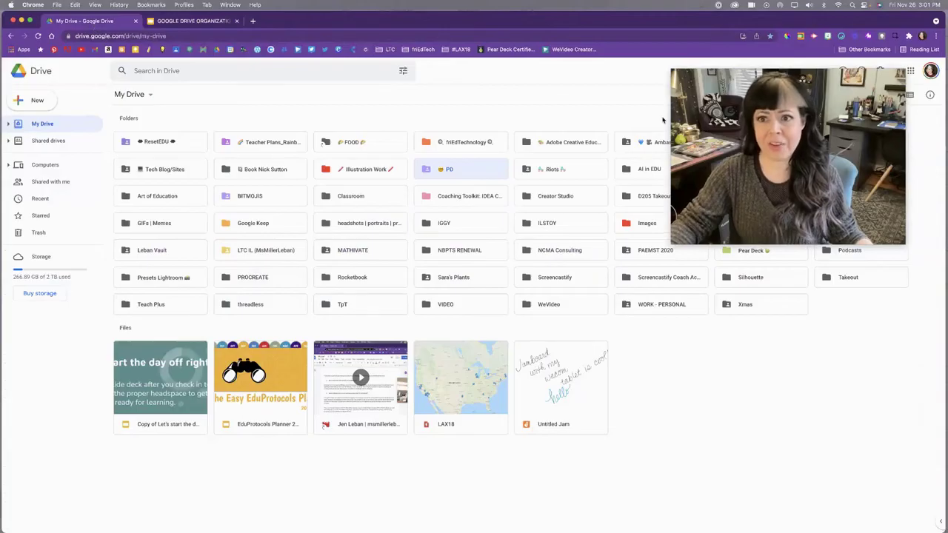
{"action": "left_click_drag", "start_coordinate": [830, 180], "coordinate": [827, 511]}
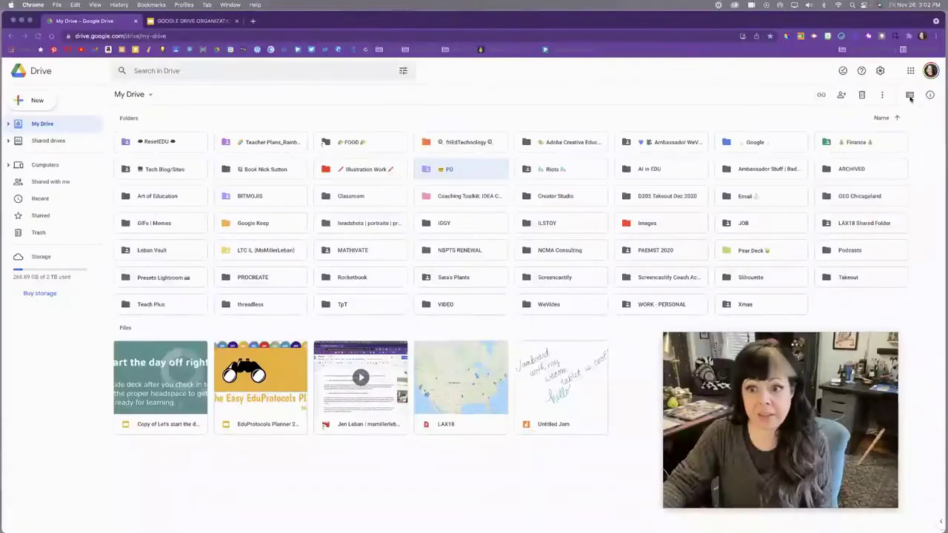
{"action": "left_click", "coordinate": [910, 95]}
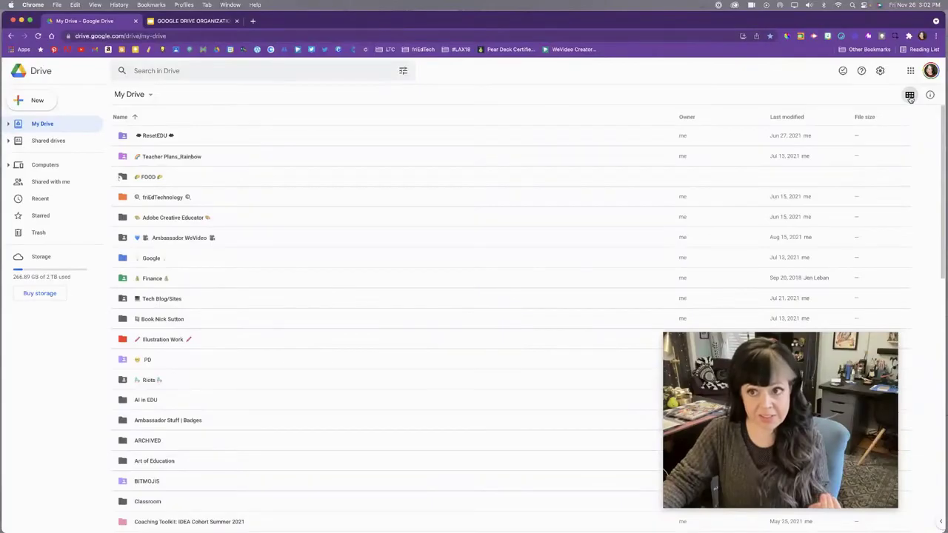
{"action": "left_click", "coordinate": [909, 96]}
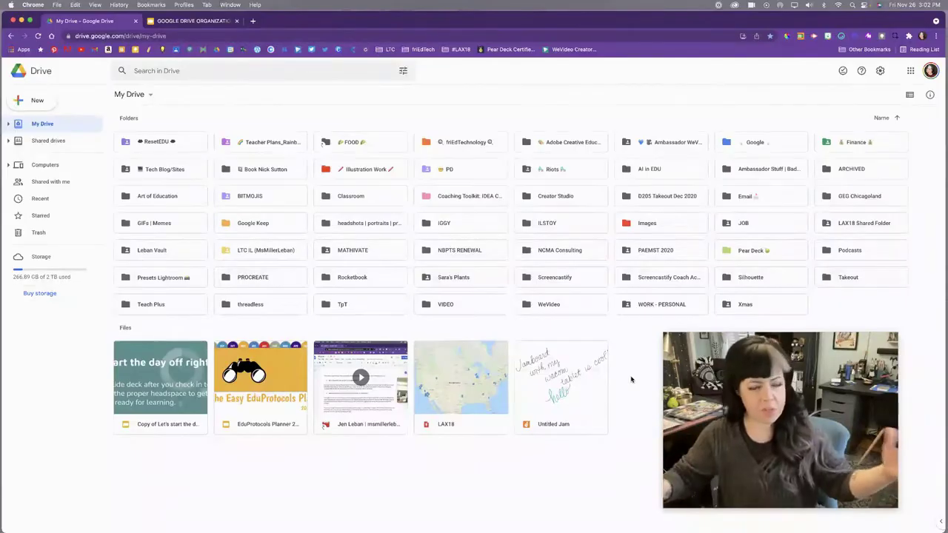
{"action": "left_click", "coordinate": [909, 95]}
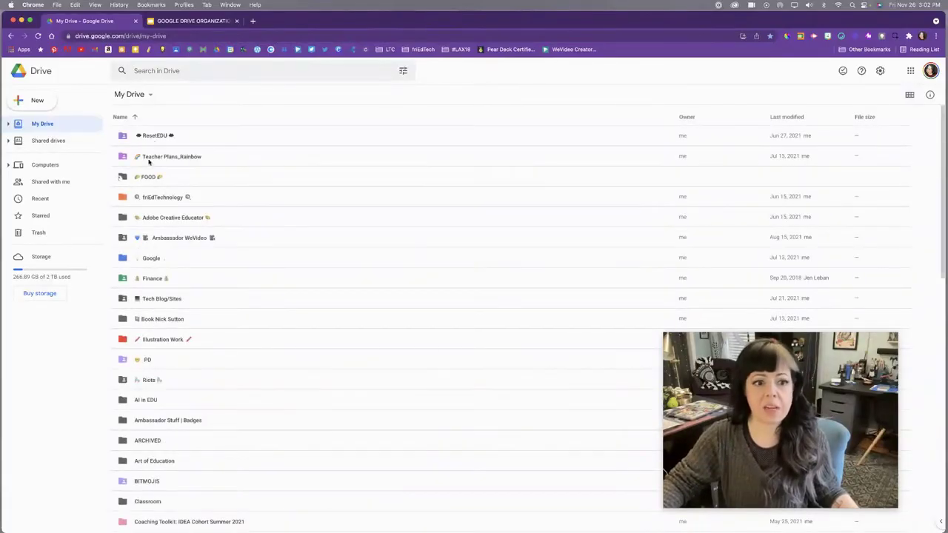
{"action": "scroll", "coordinate": [381, 419], "scroll_direction": "down", "scroll_amount": 20}
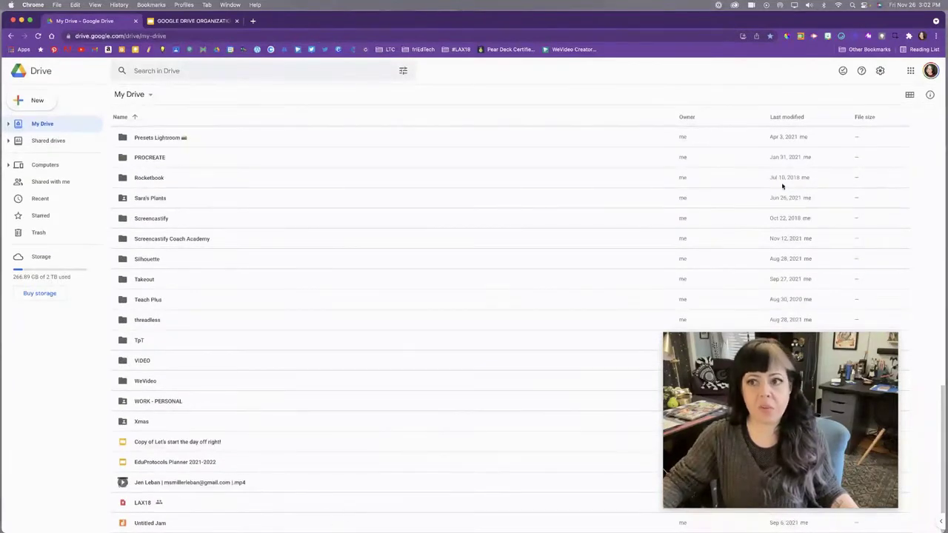
{"action": "left_click", "coordinate": [909, 94]}
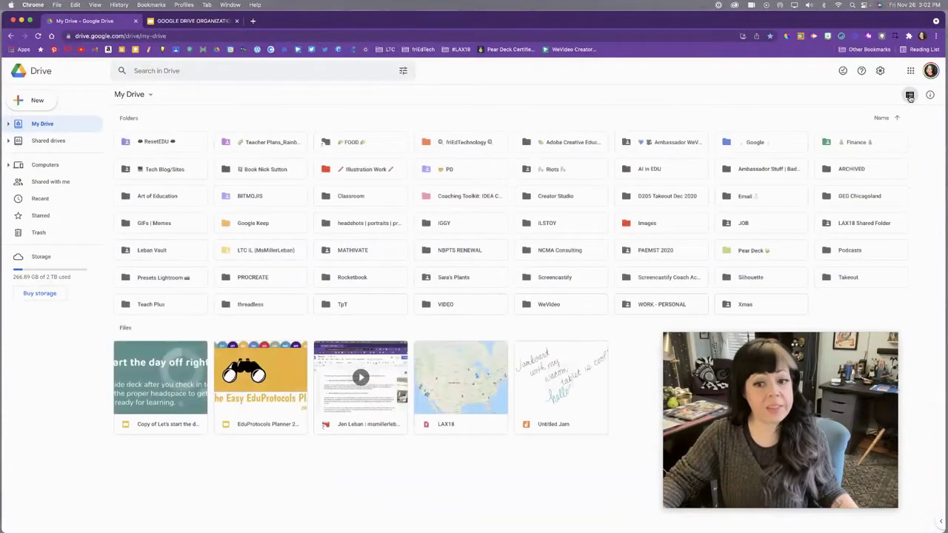
Advance the presentation one slide, then return to My Drive in Google Drive
{"action": "left_click", "coordinate": [193, 21]}
{"action": "key", "text": "Down"}
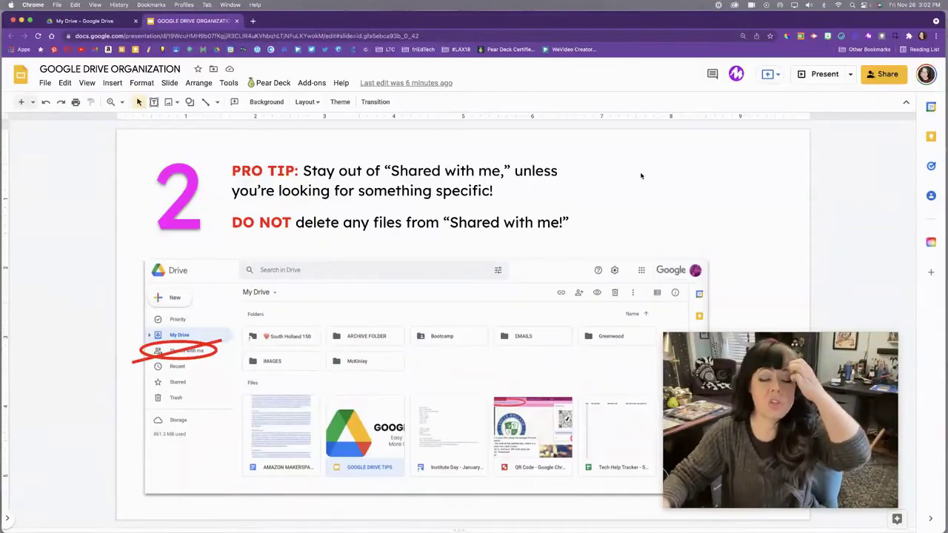
{"action": "left_click", "coordinate": [88, 21]}
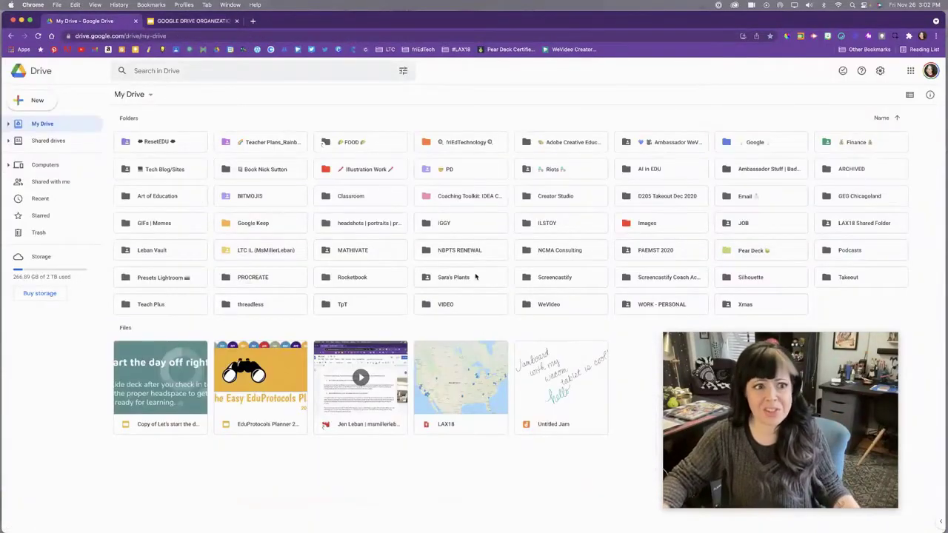
{"action": "left_click", "coordinate": [44, 182]}
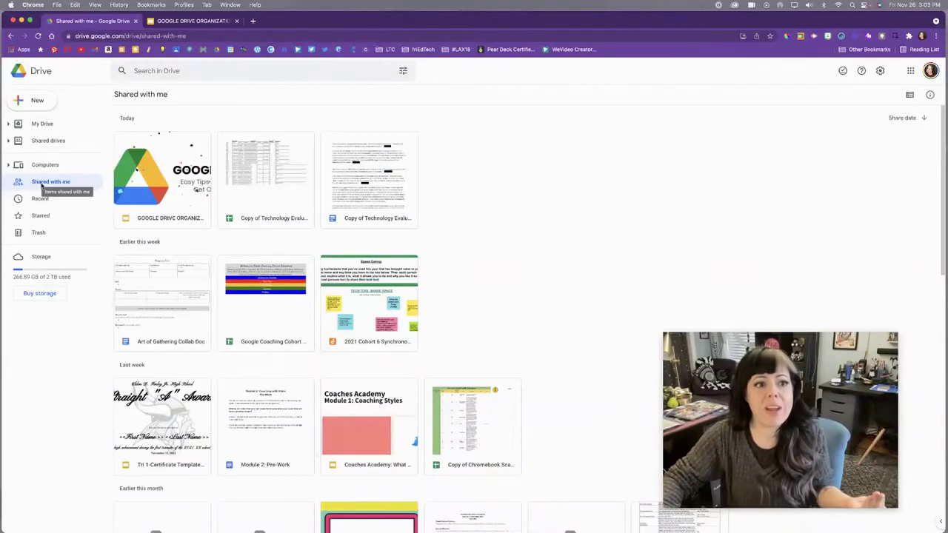
{"action": "left_click", "coordinate": [43, 125]}
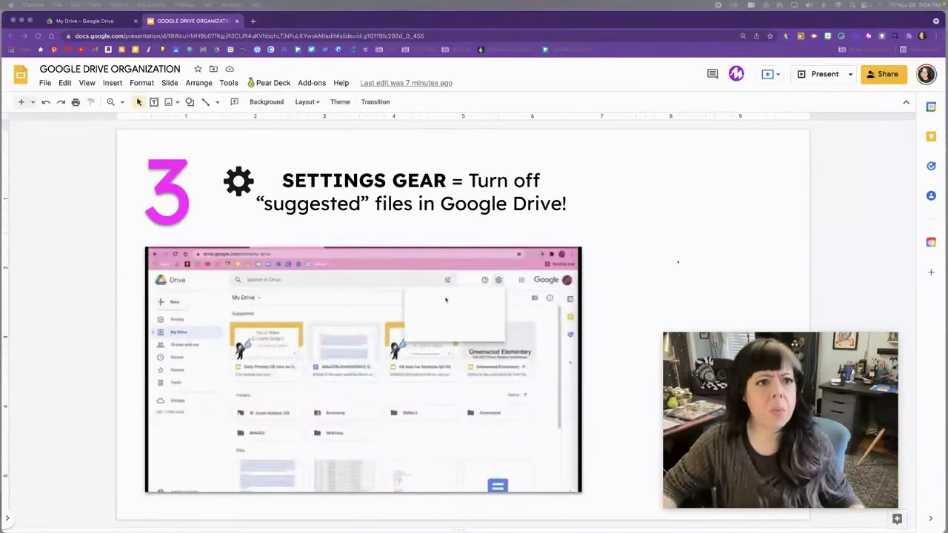
In Drive, use the top-right controls and select items further down the file grid
{"action": "left_click", "coordinate": [85, 21]}
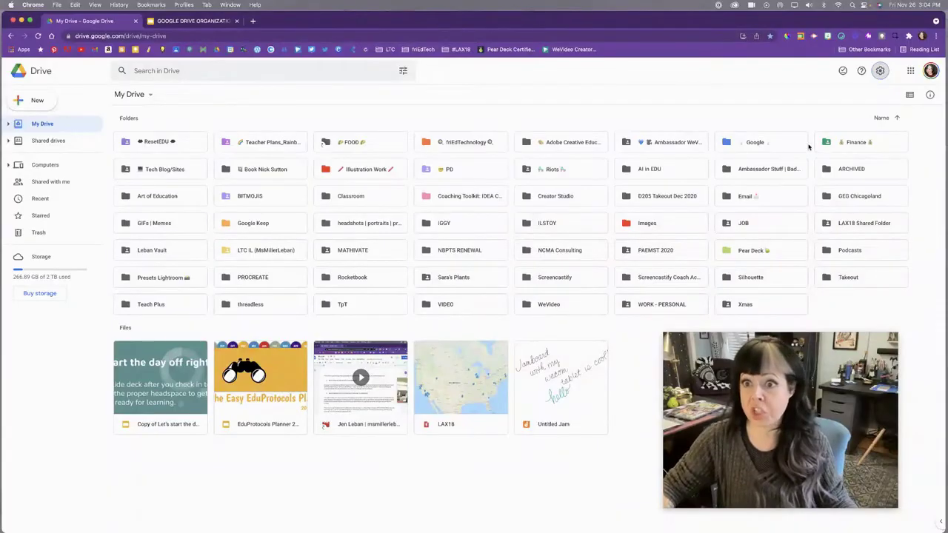
{"action": "left_click", "coordinate": [879, 73]}
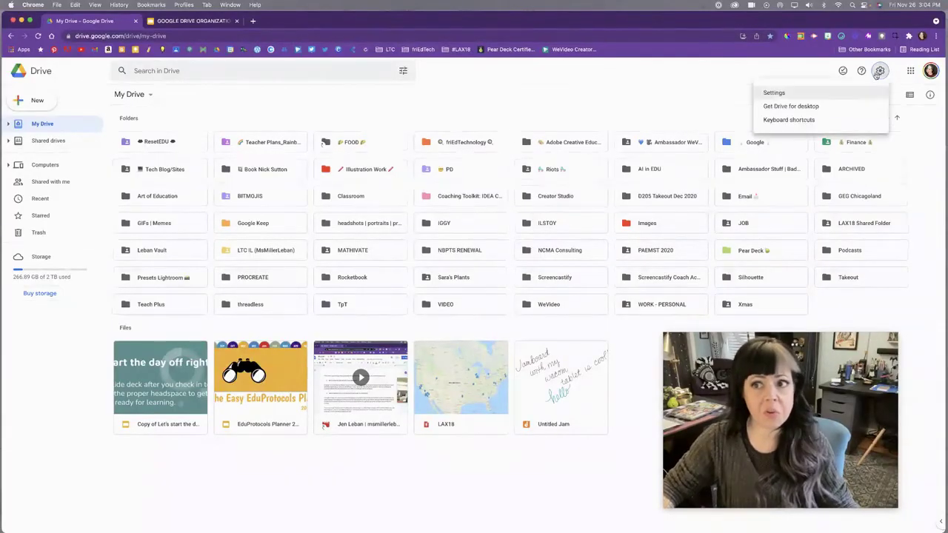
{"action": "left_click", "coordinate": [838, 91]}
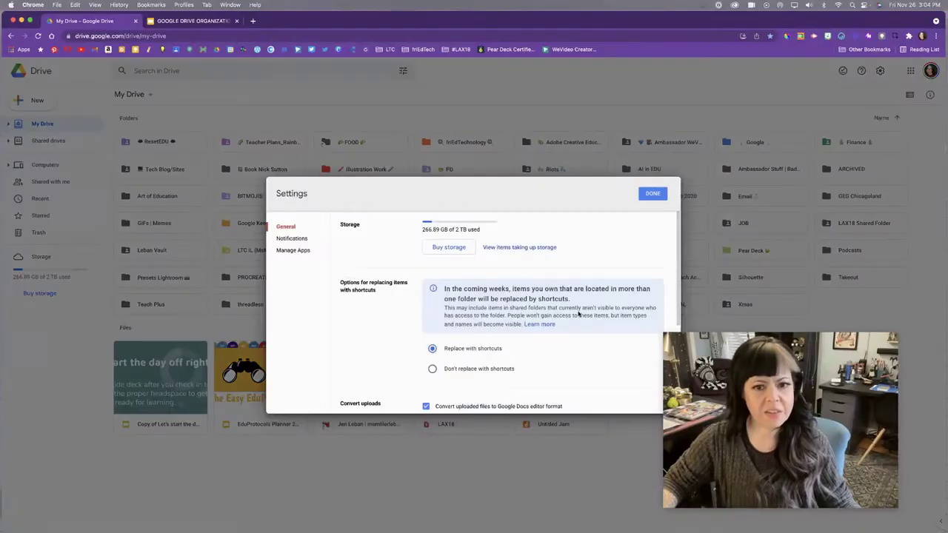
{"action": "scroll", "coordinate": [579, 314], "scroll_direction": "down", "scroll_amount": 4}
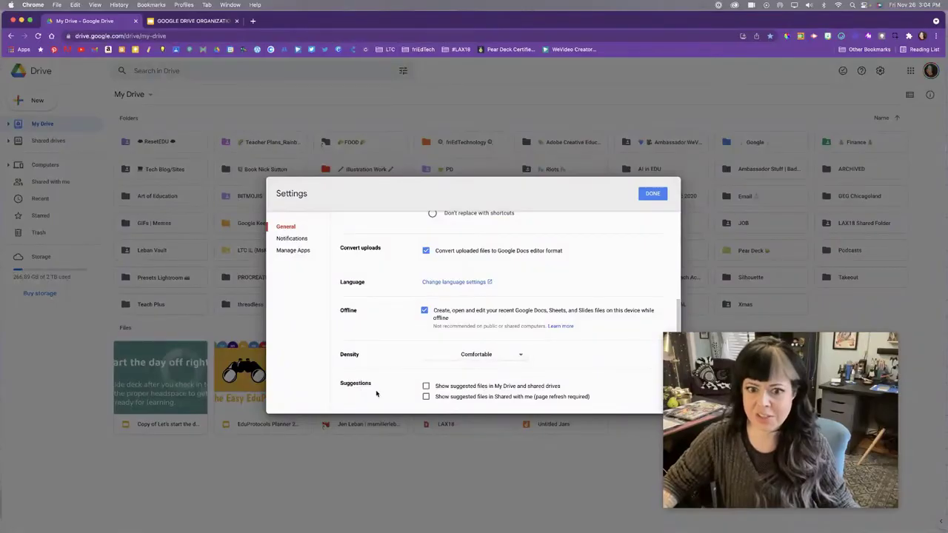
{"action": "left_click", "coordinate": [425, 386]}
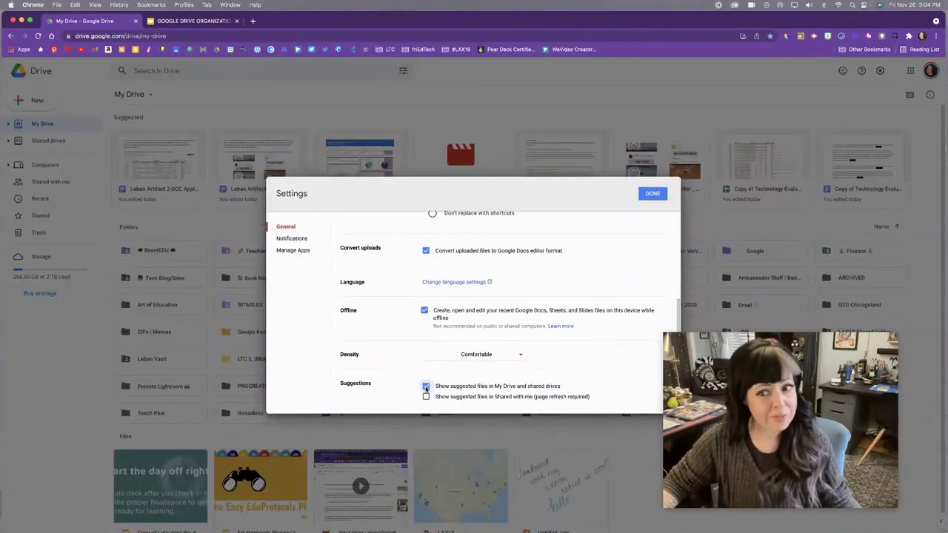
{"action": "left_click", "coordinate": [426, 387]}
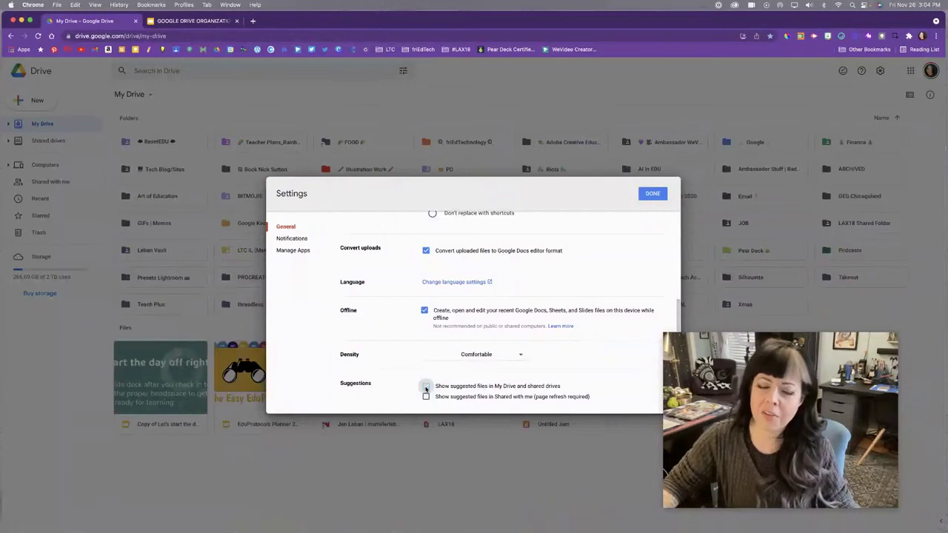
{"action": "left_click", "coordinate": [652, 194]}
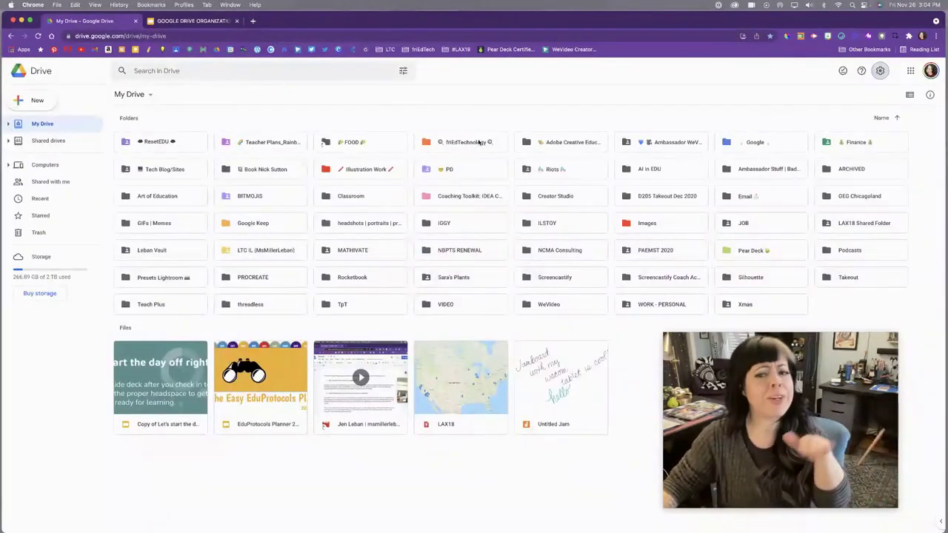
Advance to the next slide, drag-select files in Drive, and return to My Drive
{"action": "left_click", "coordinate": [212, 21]}
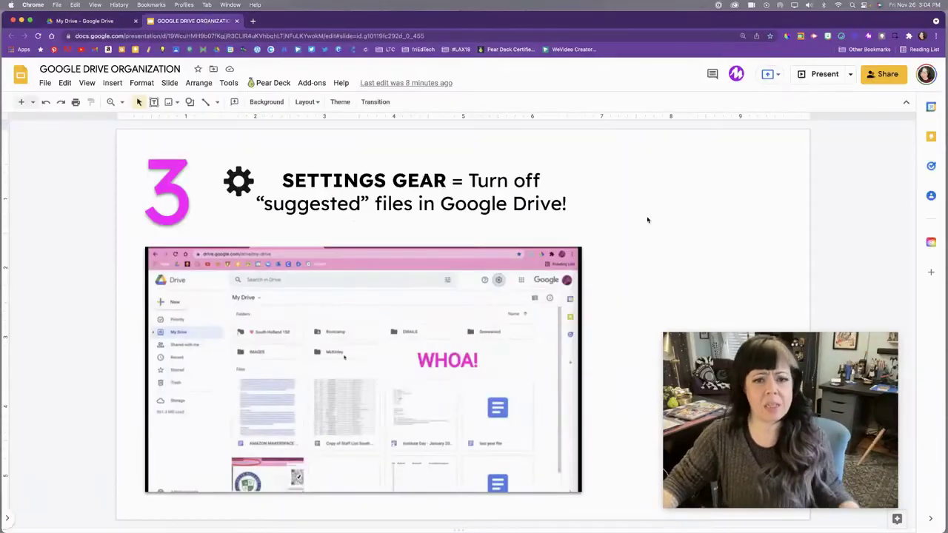
{"action": "key", "text": "Down"}
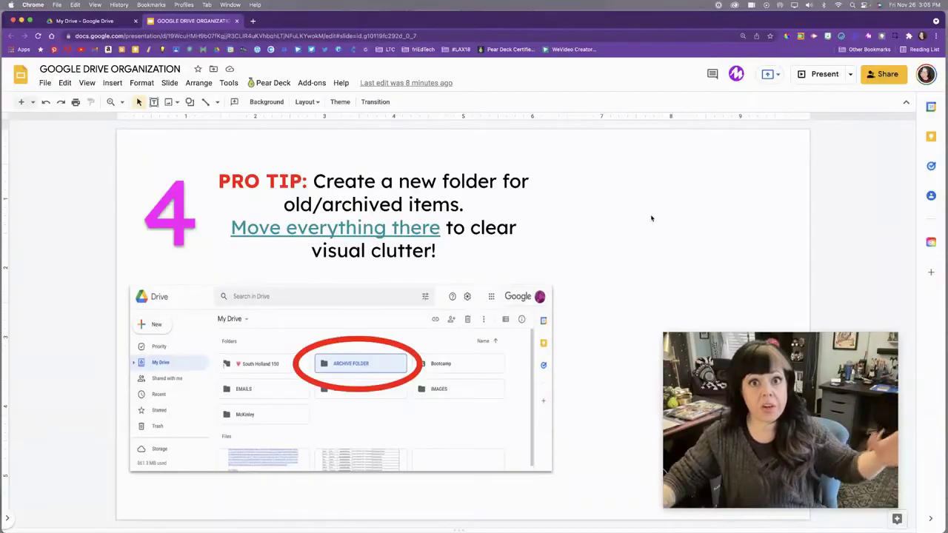
{"action": "left_click", "coordinate": [83, 22]}
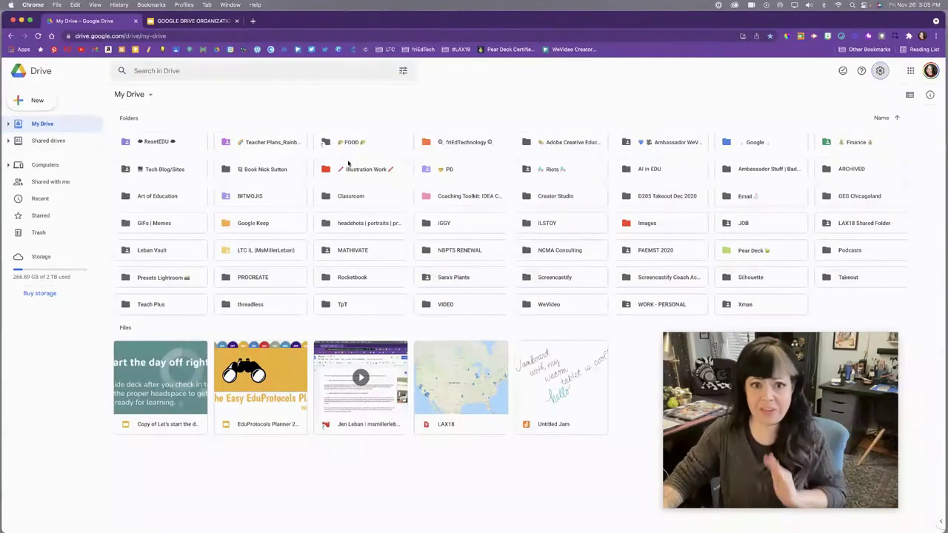
{"action": "left_click", "coordinate": [200, 20]}
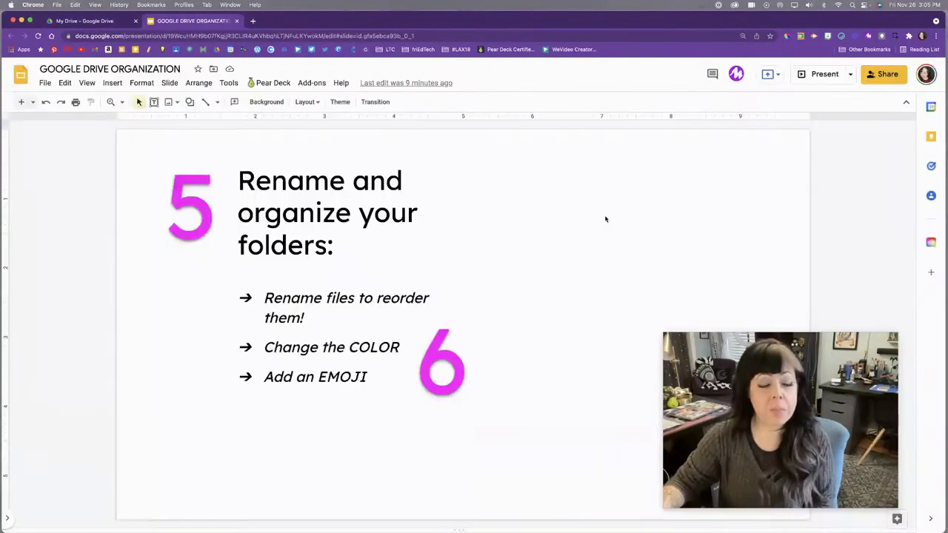
{"action": "mouse_move", "coordinate": [796, 354]}
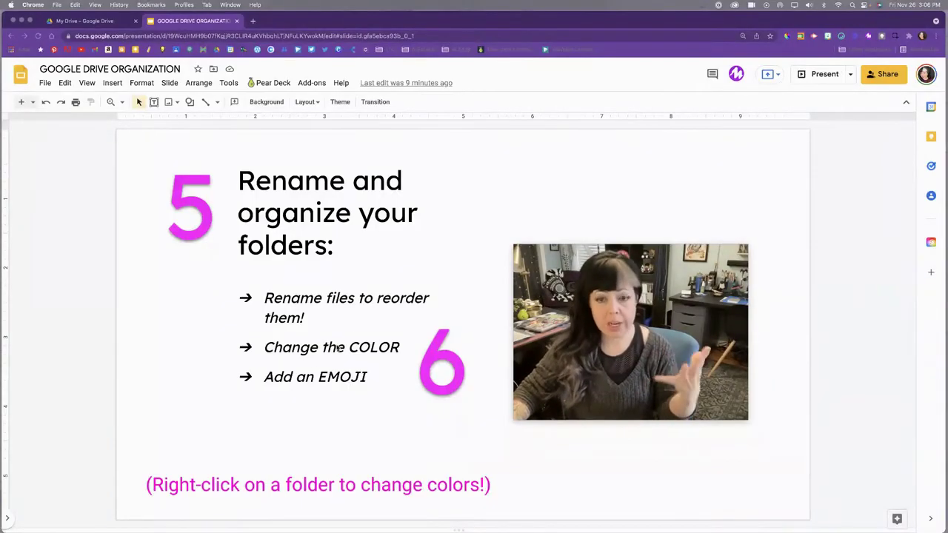
{"action": "left_click", "coordinate": [108, 23]}
{"action": "left_click_drag", "start_coordinate": [698, 291], "coordinate": [819, 380]}
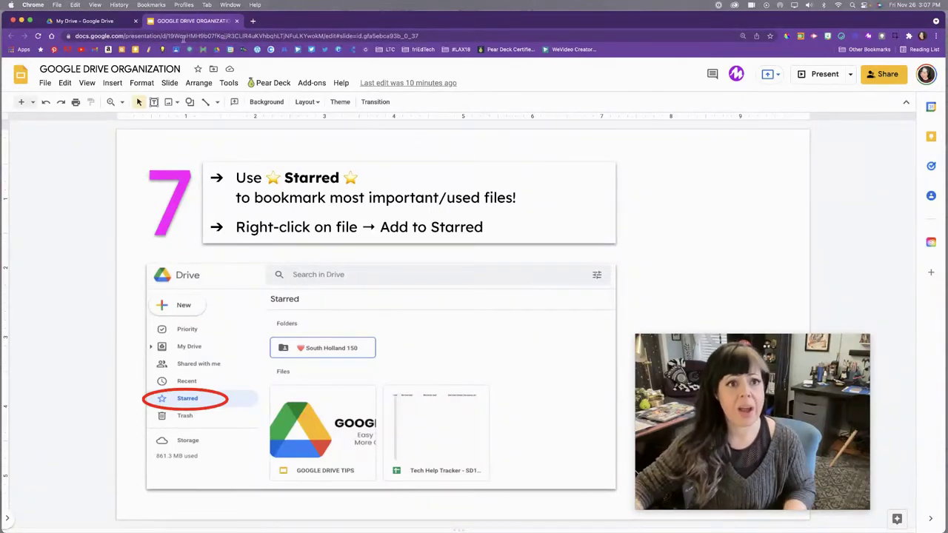
{"action": "left_click", "coordinate": [95, 21]}
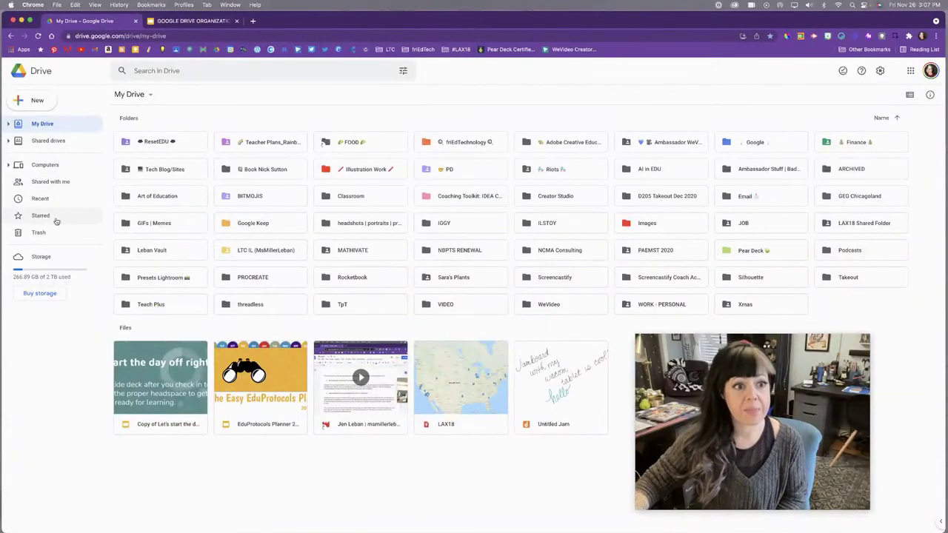
Review the four starred files, then return to My Drive and open Untitled Jam's context menu
{"action": "left_click", "coordinate": [41, 215]}
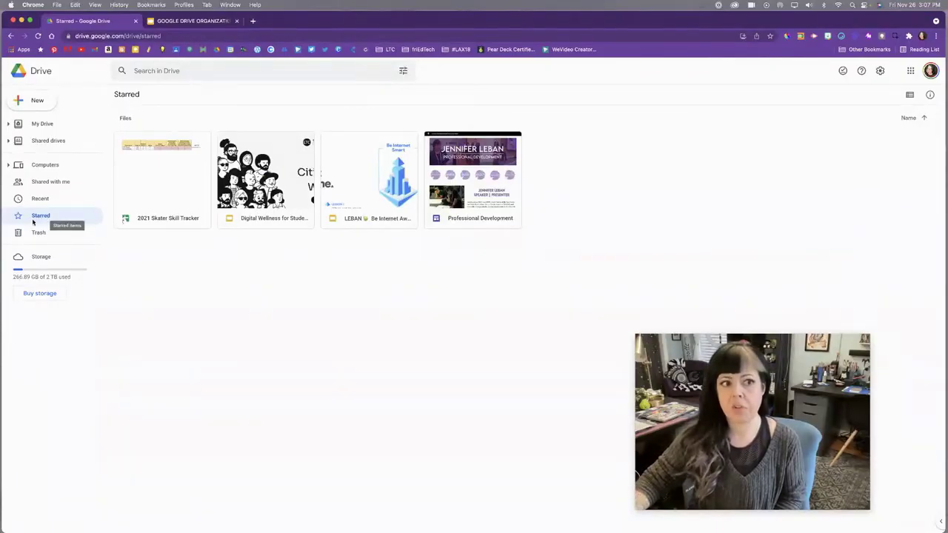
{"action": "left_click", "coordinate": [42, 124]}
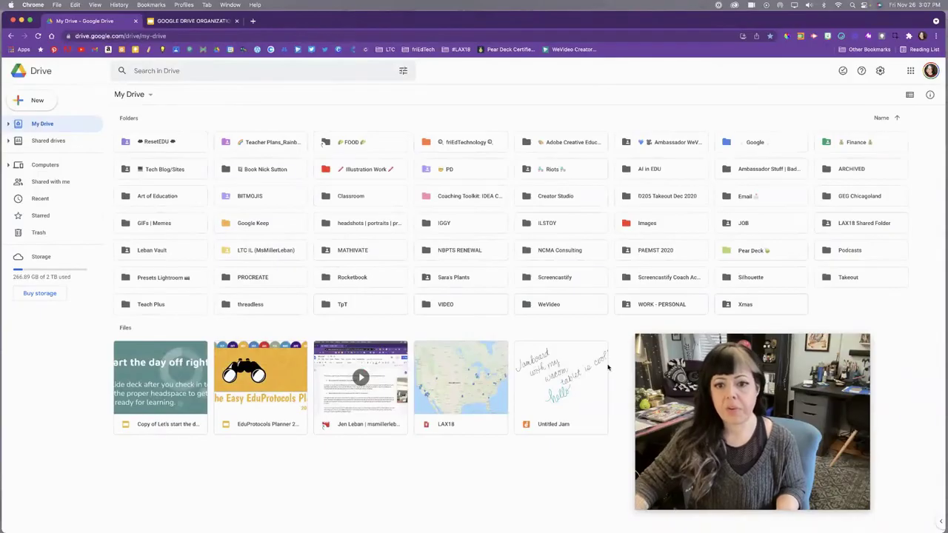
{"action": "right_click", "coordinate": [563, 400]}
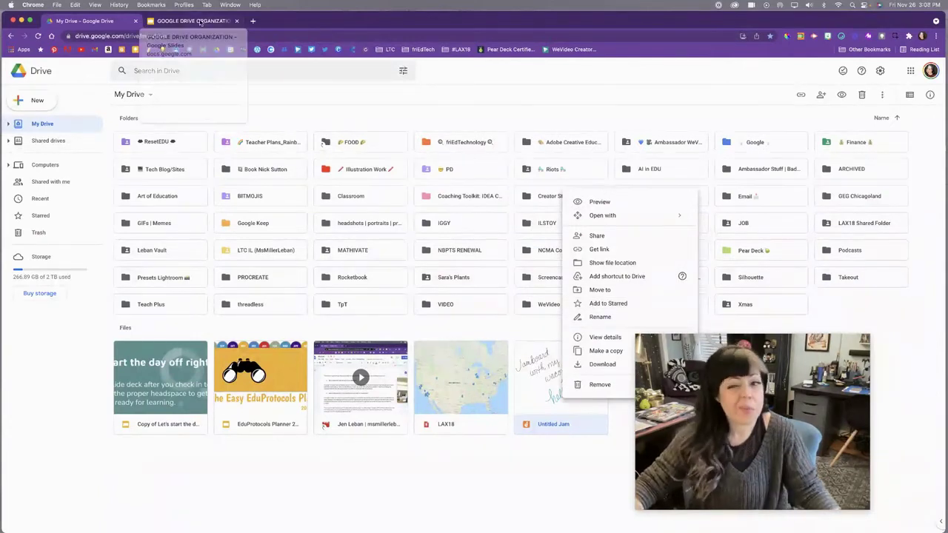
{"action": "left_click", "coordinate": [196, 20]}
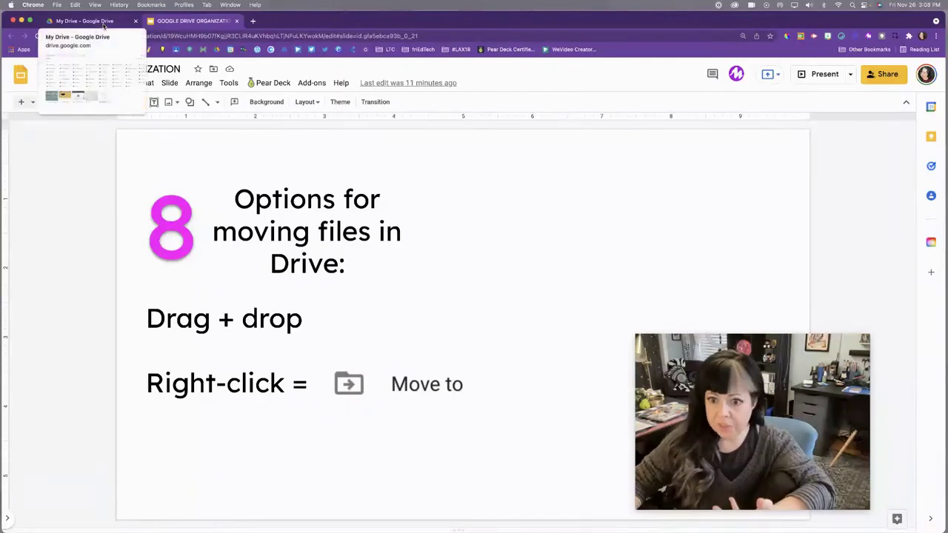
{"action": "left_click", "coordinate": [82, 21]}
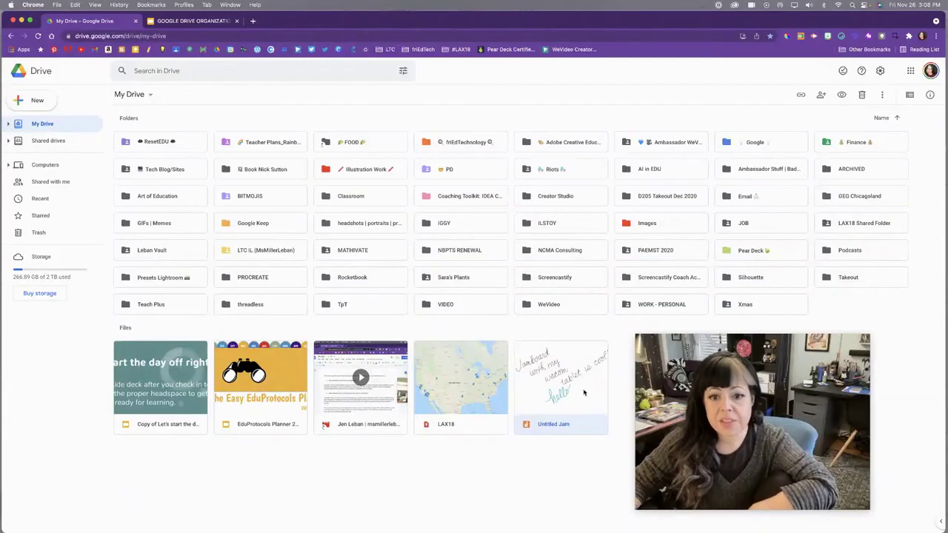
{"action": "left_click_drag", "start_coordinate": [583, 410], "coordinate": [643, 224]}
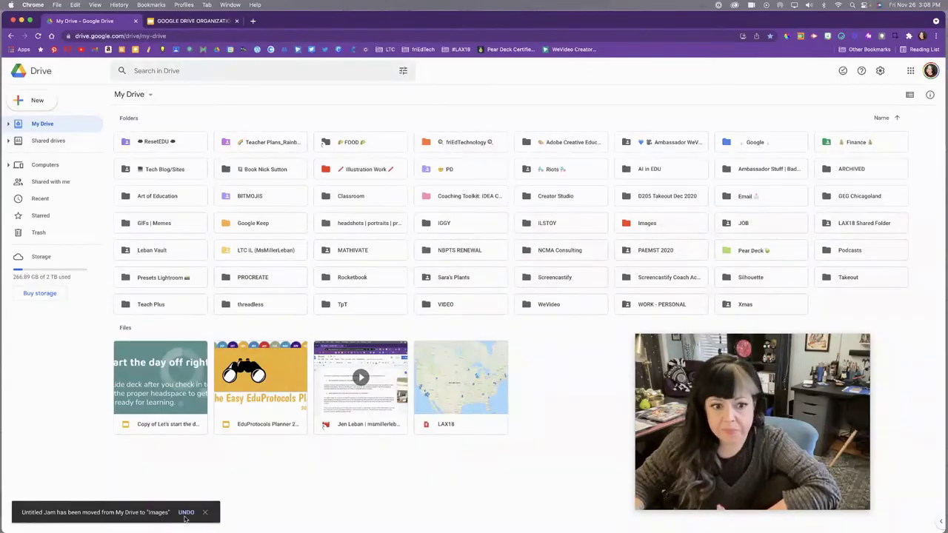
{"action": "left_click", "coordinate": [186, 513]}
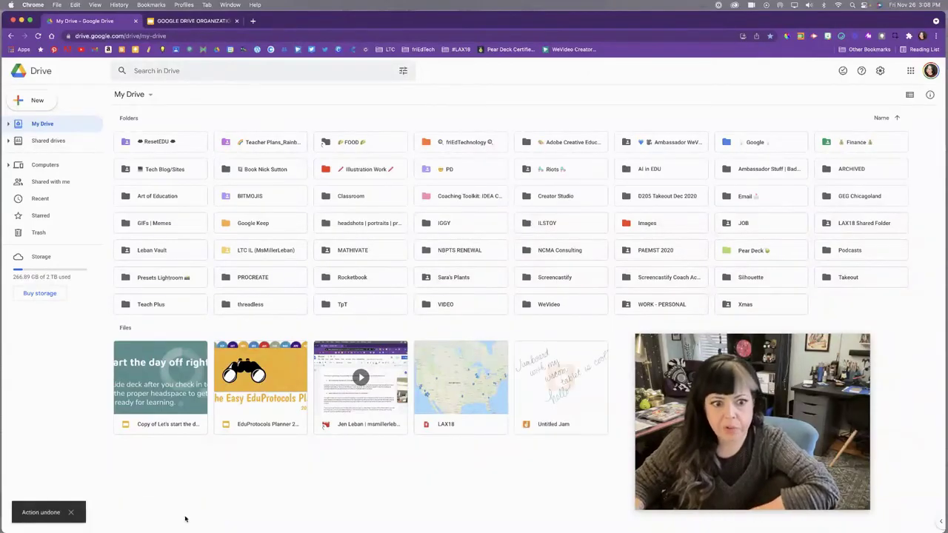
Move Untitled Jam into the Images folder
{"action": "right_click", "coordinate": [563, 385]}
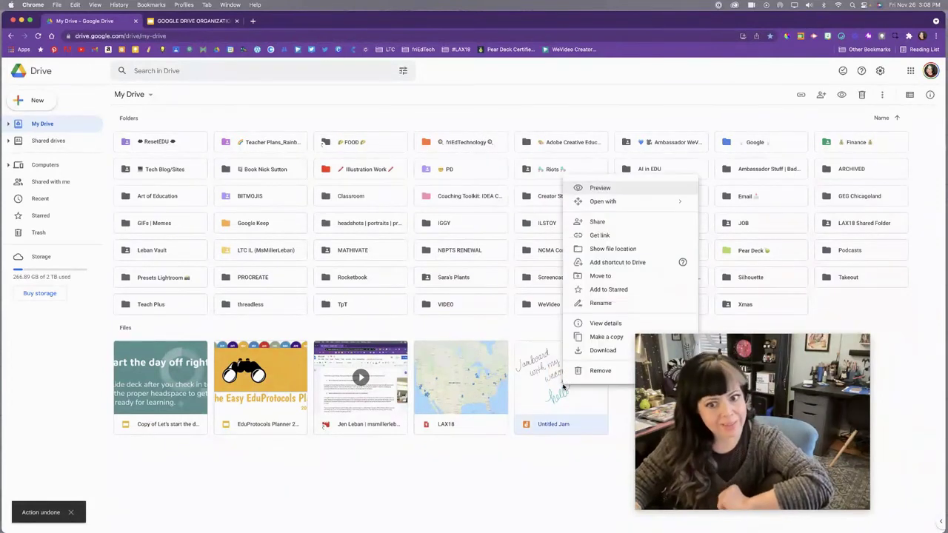
{"action": "left_click", "coordinate": [608, 277]}
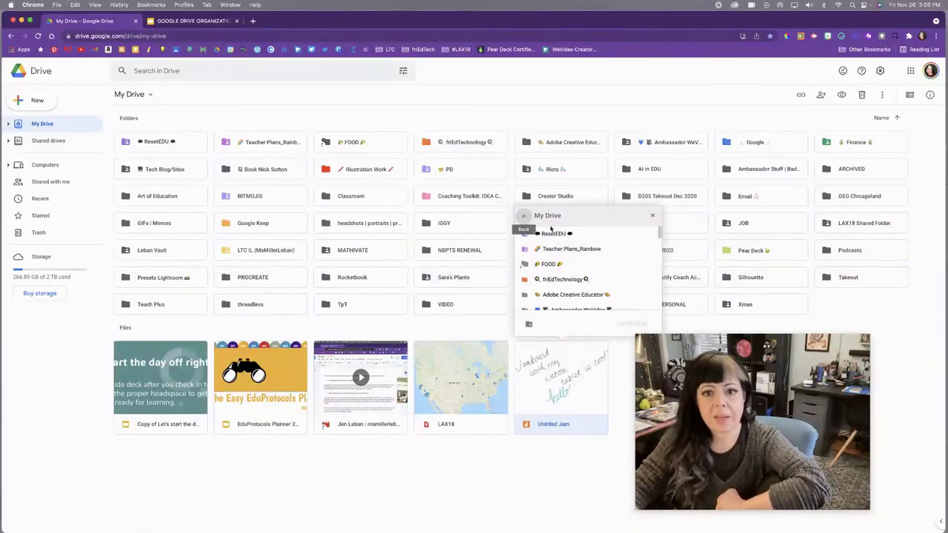
{"action": "scroll", "coordinate": [581, 280], "scroll_direction": "down", "scroll_amount": 3}
{"action": "scroll", "coordinate": [581, 280], "scroll_direction": "down", "scroll_amount": 5}
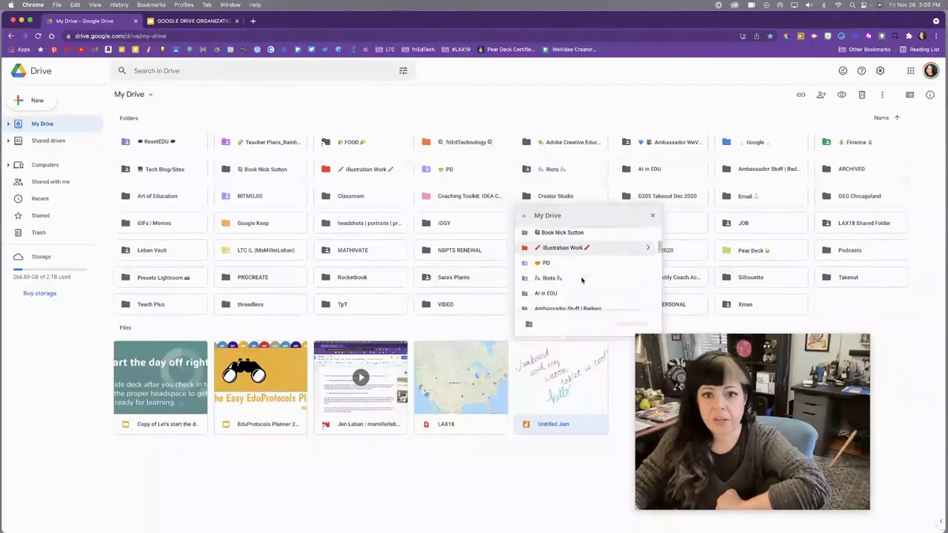
{"action": "scroll", "coordinate": [581, 280], "scroll_direction": "down", "scroll_amount": 5}
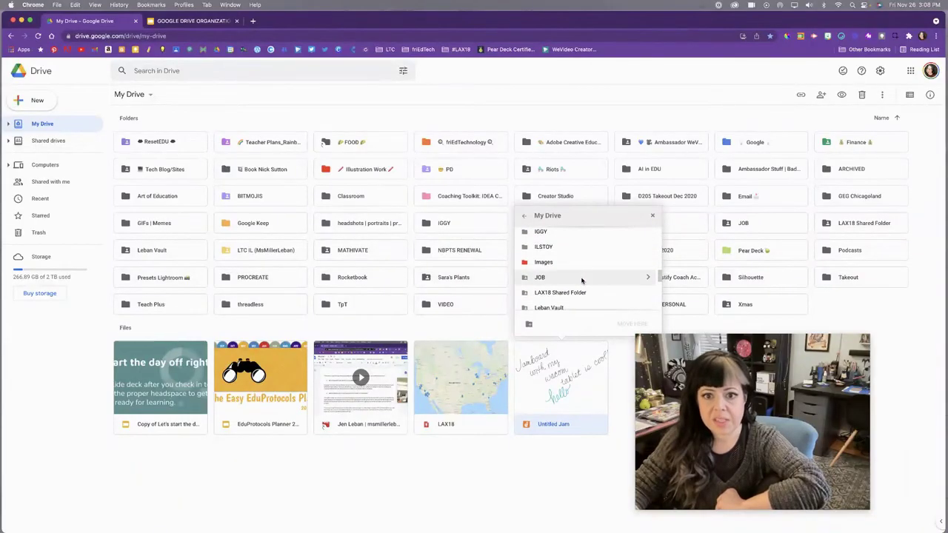
{"action": "left_click", "coordinate": [583, 281]}
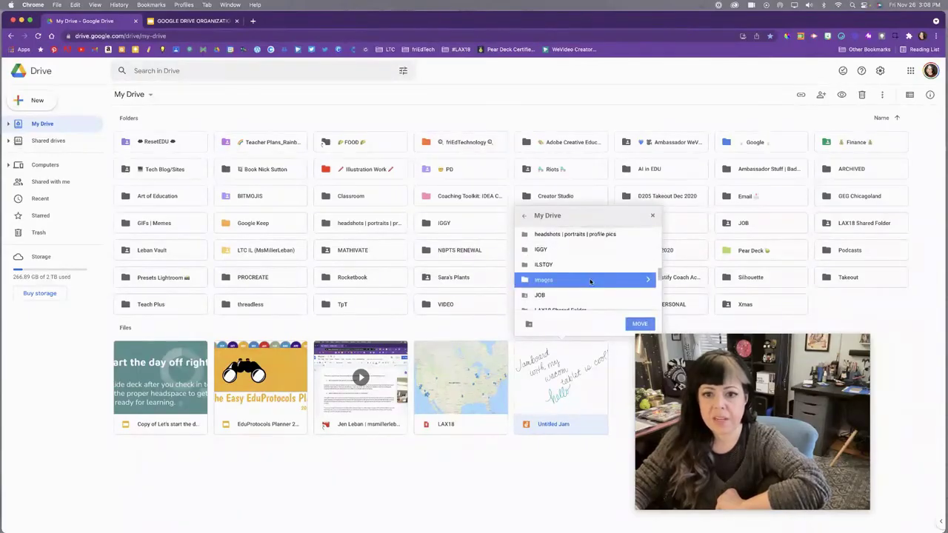
{"action": "left_click", "coordinate": [641, 324]}
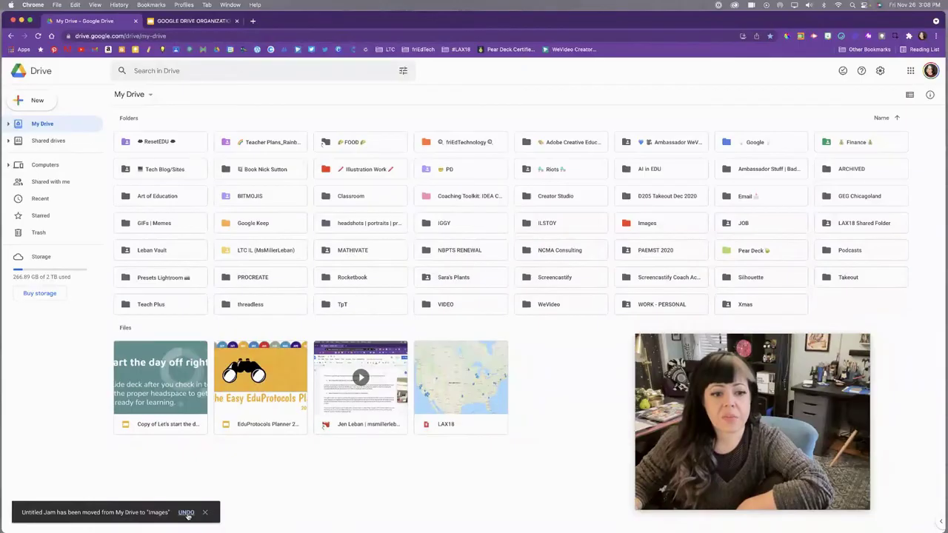
Undo the move, drag Untitled Jam to Trash, and go back to the presentation
{"action": "left_click", "coordinate": [186, 513]}
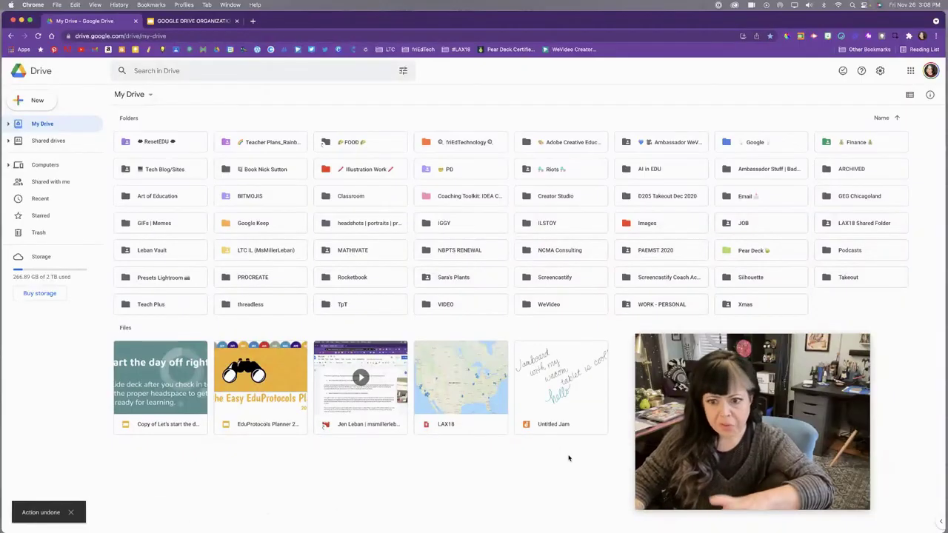
{"action": "left_click_drag", "start_coordinate": [585, 385], "coordinate": [39, 236]}
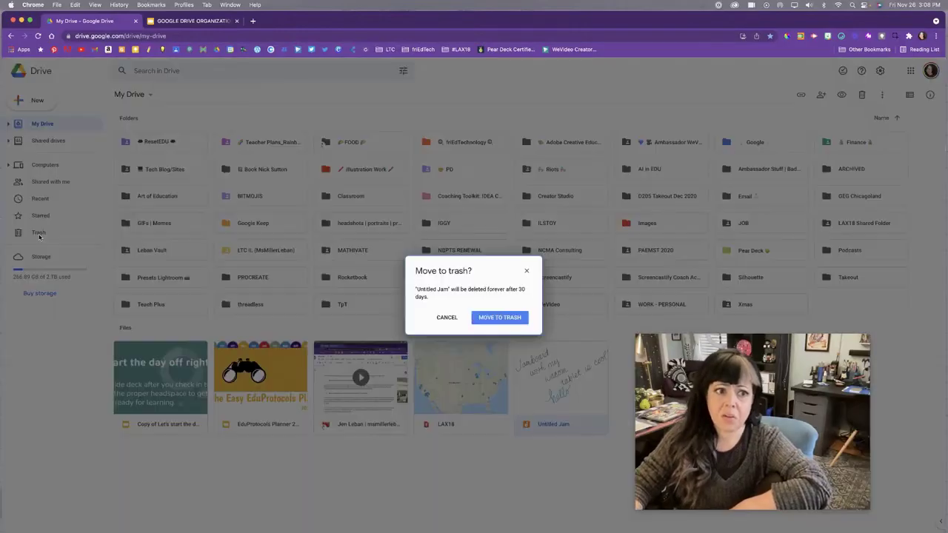
{"action": "left_click", "coordinate": [200, 21]}
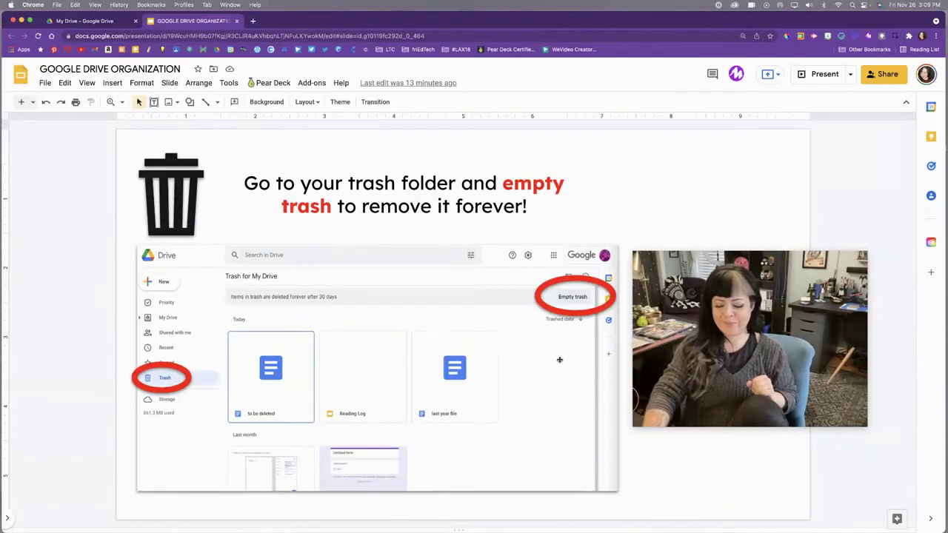
Advance to slide 10 on sharing folders between work and personal accounts
{"action": "key", "text": "Down"}
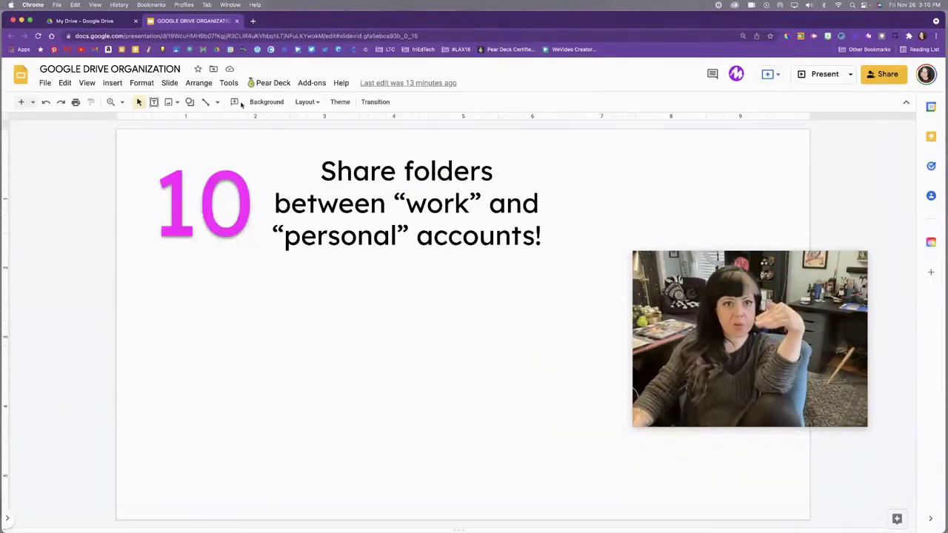
{"action": "left_click", "coordinate": [101, 21]}
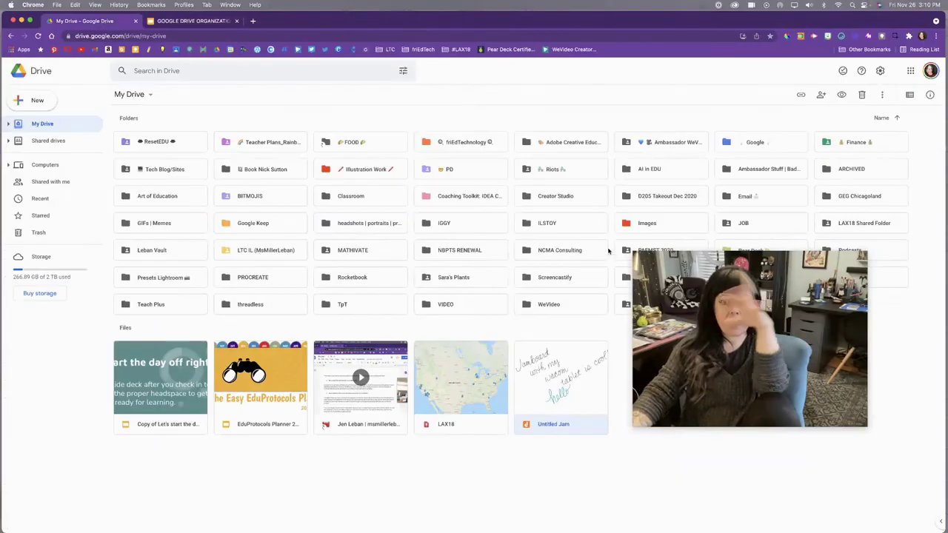
{"action": "left_click_drag", "start_coordinate": [739, 275], "coordinate": [766, 358]}
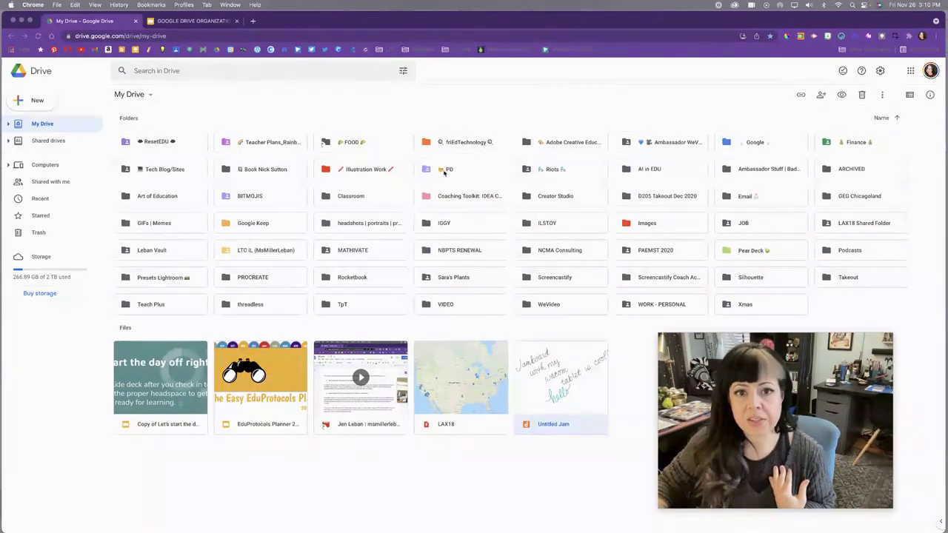
Open the Share dialog for the PD folder from its right-click menu
{"action": "right_click", "coordinate": [469, 175]}
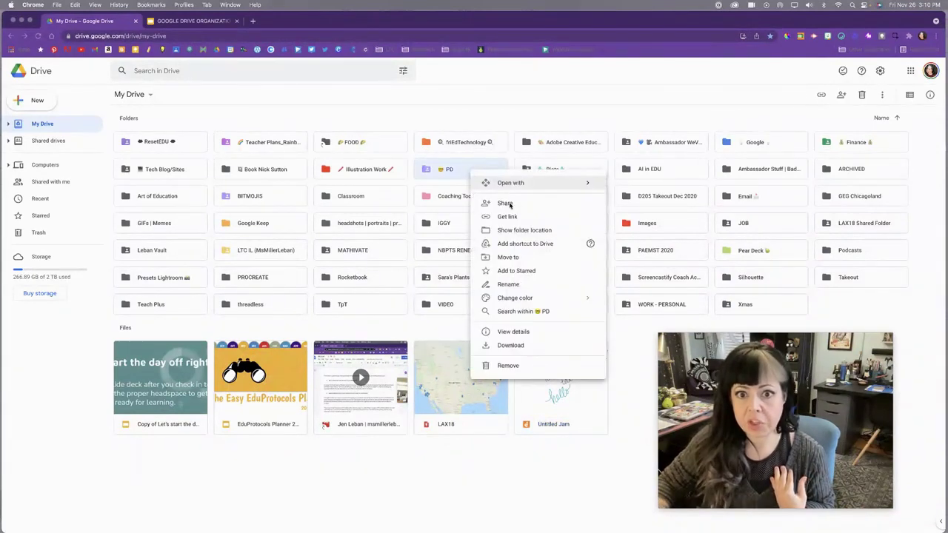
{"action": "left_click", "coordinate": [504, 204]}
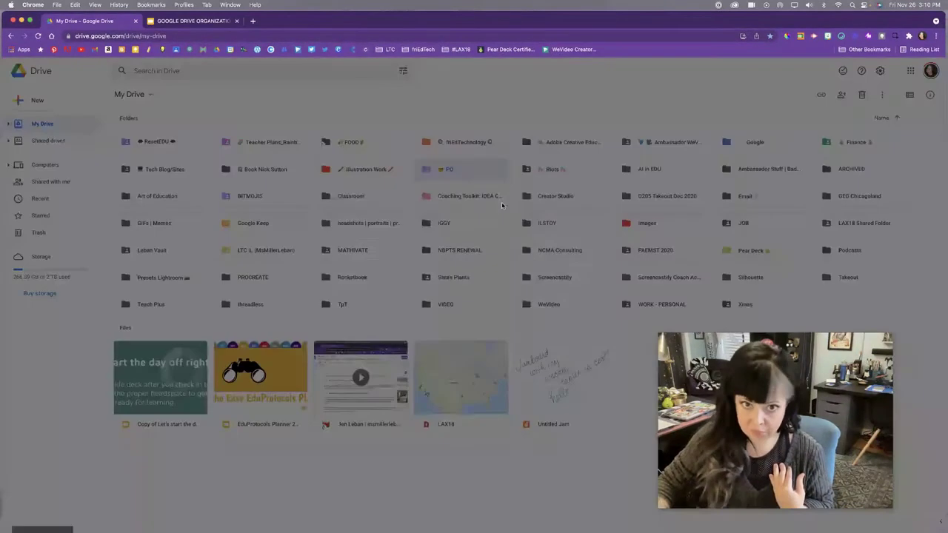